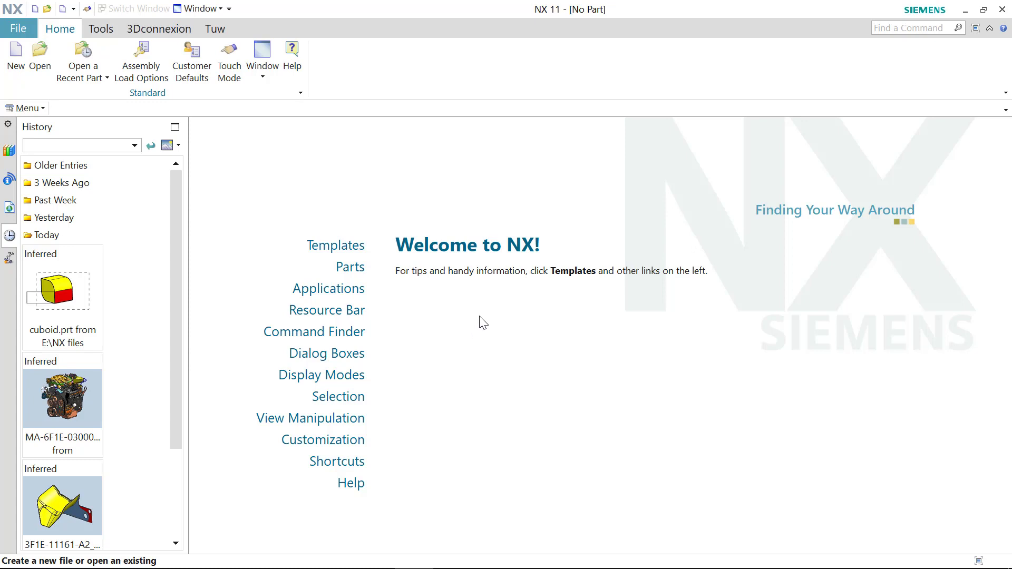
# - Create the new model part model3.prt from the Model template and insert a block
pyautogui.click(16, 58)
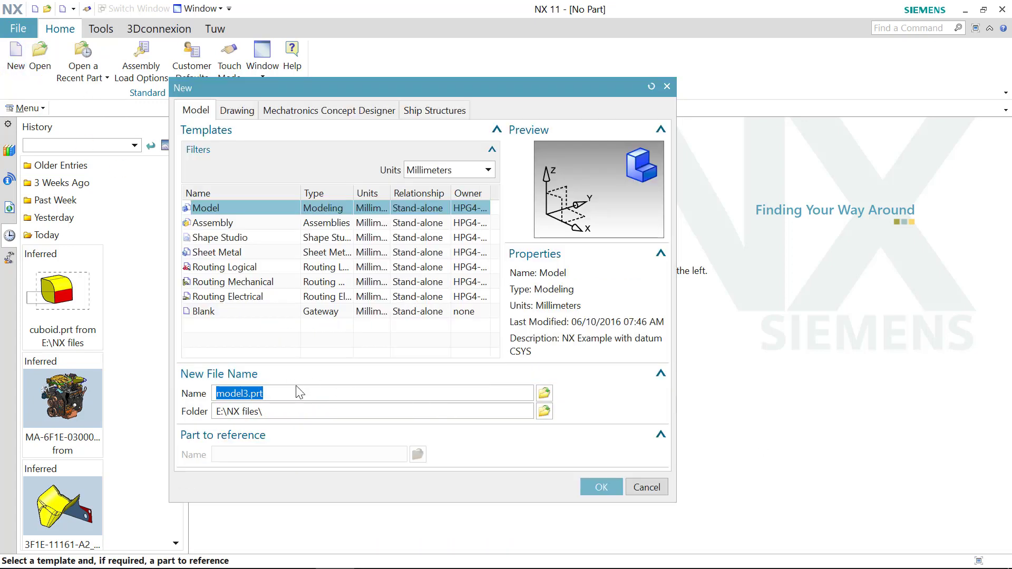
pyautogui.moveTo(275, 393); pyautogui.dragTo(232, 393)
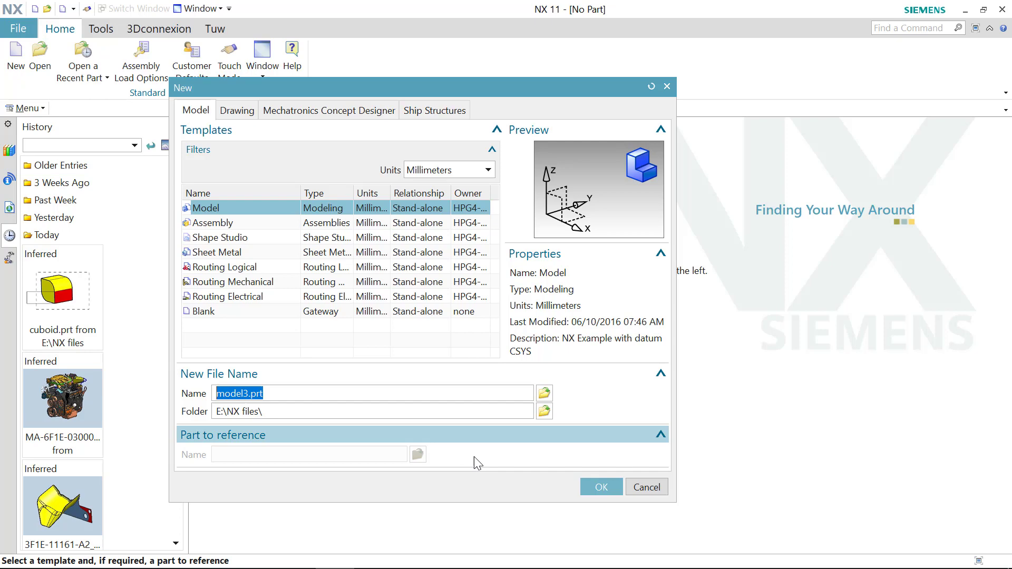
pyautogui.click(596, 486)
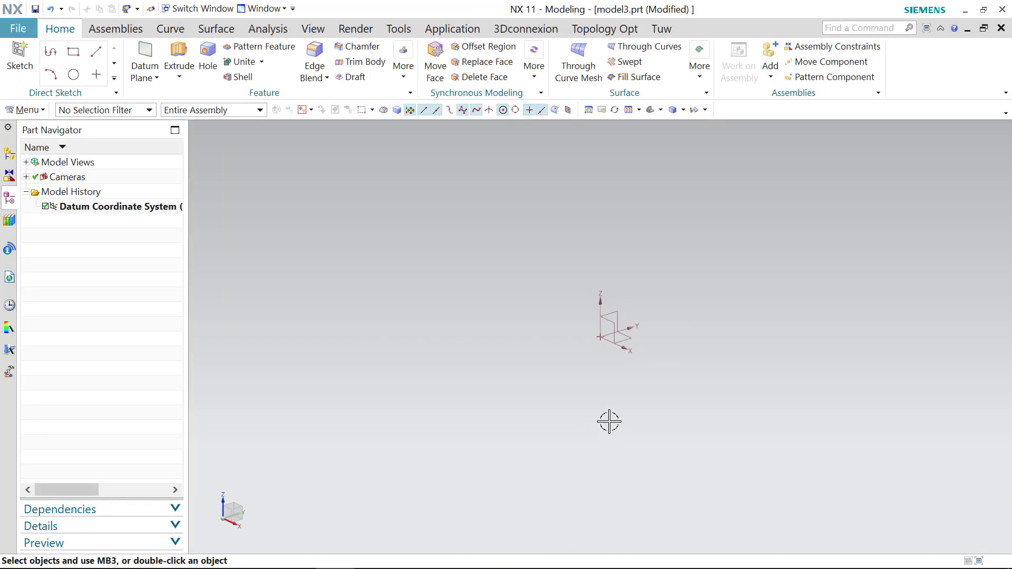
pyautogui.click(404, 66)
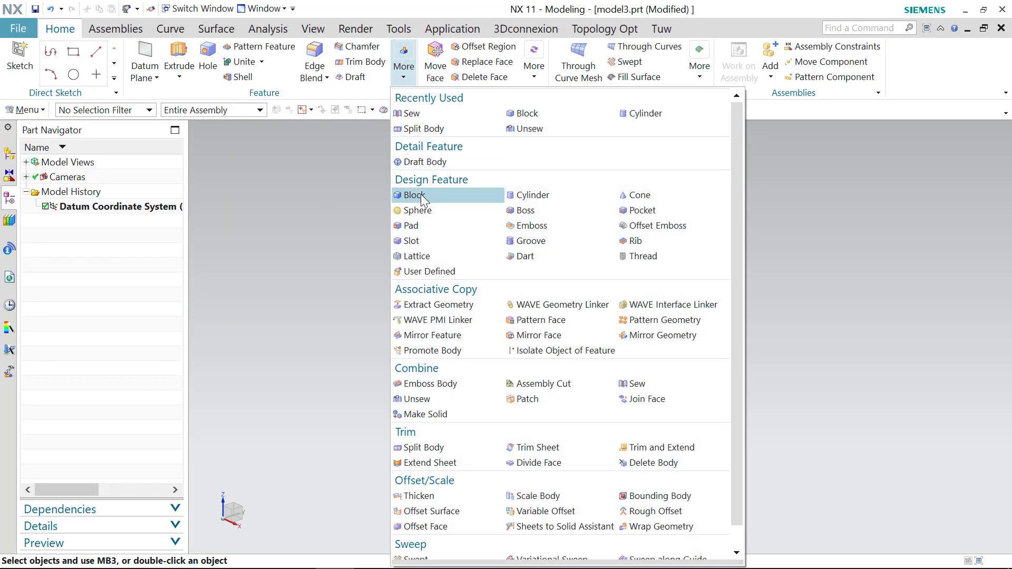
pyautogui.click(420, 195)
# - Add a 50 mm diameter, 100 mm high cylinder beside the block and fit both in view
pyautogui.click(122, 401)
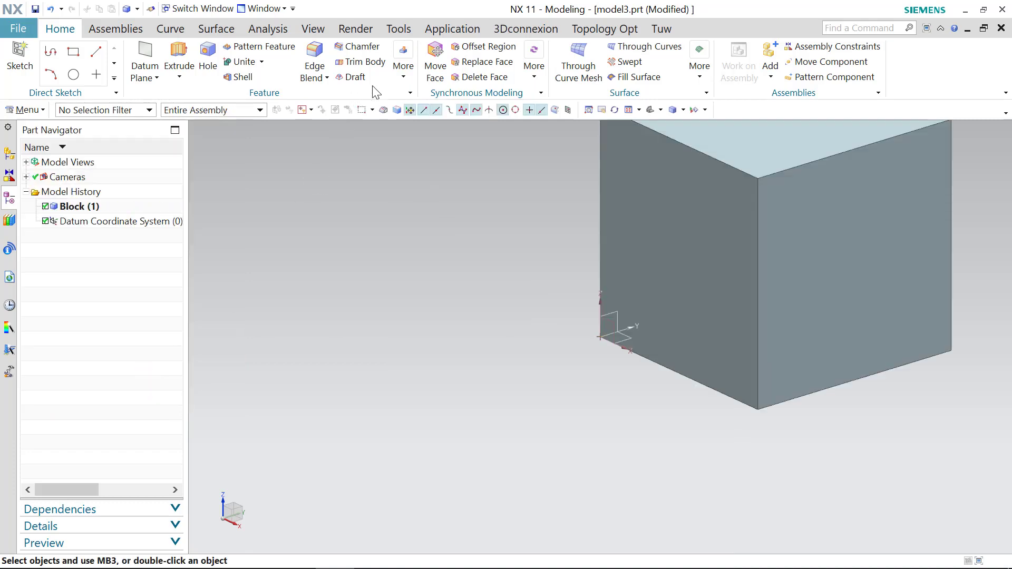
pyautogui.click(404, 66)
pyautogui.click(543, 198)
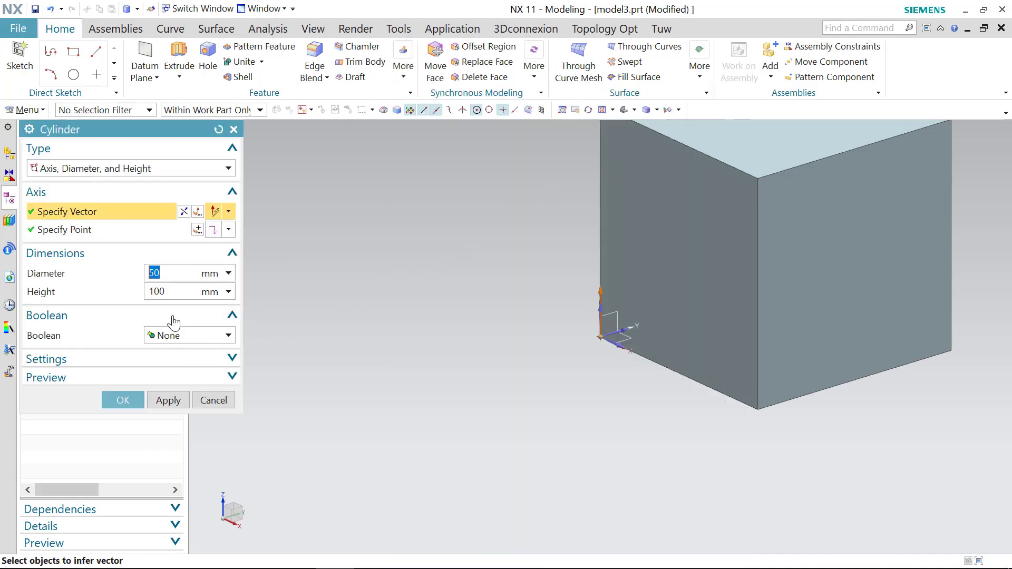
pyautogui.click(198, 230)
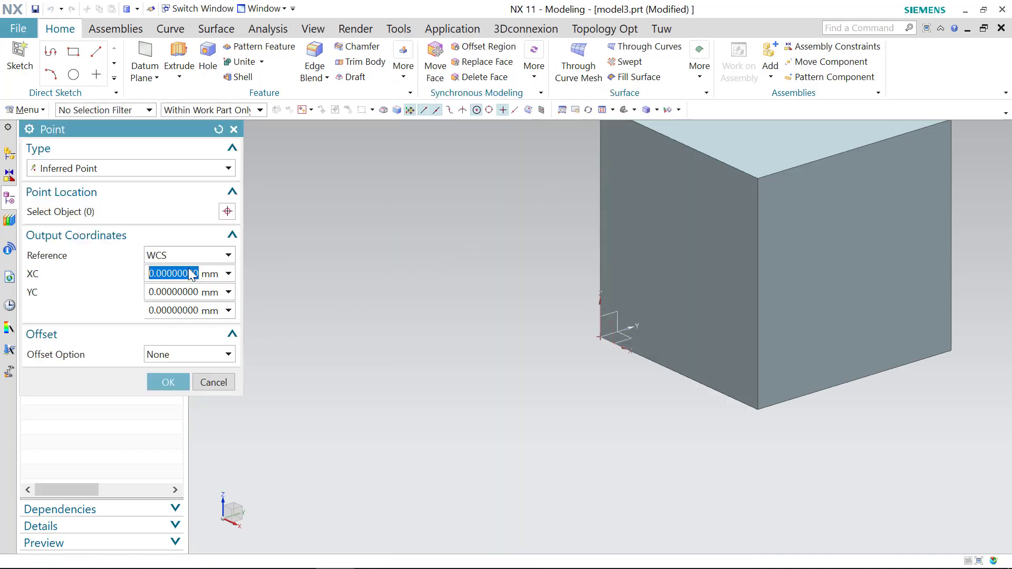
pyautogui.click(150, 293)
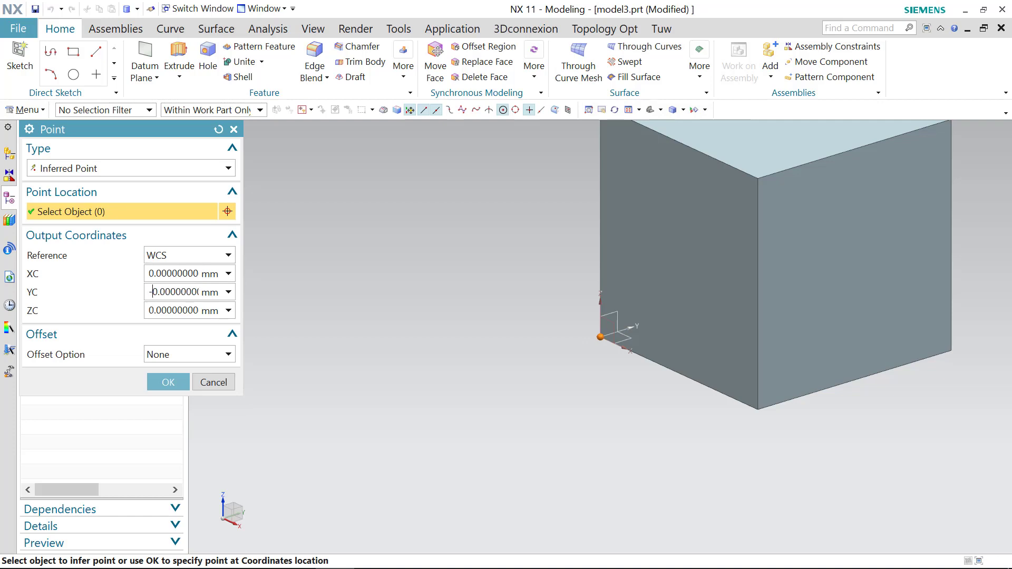
pyautogui.click(166, 379)
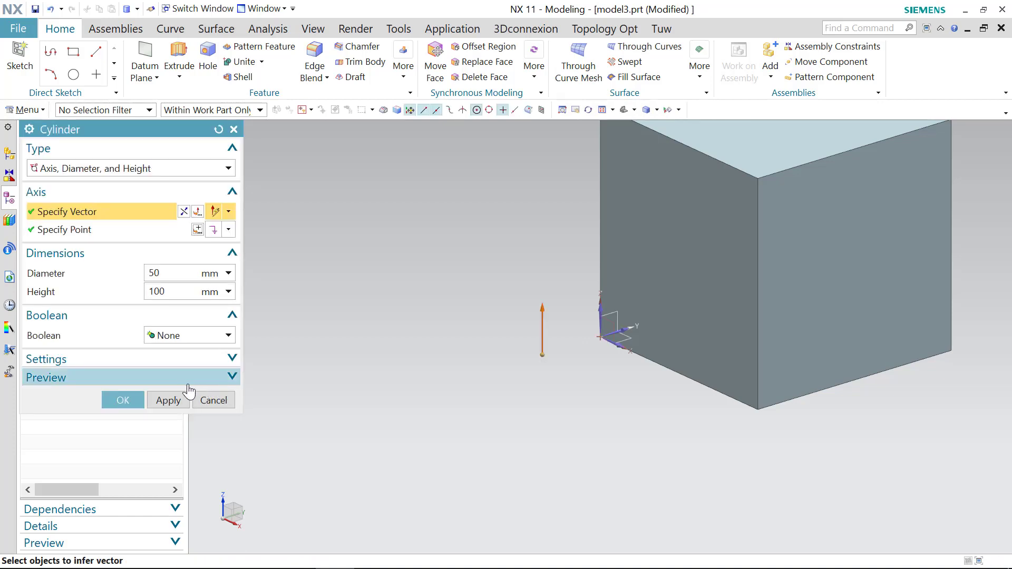
pyautogui.click(126, 400)
pyautogui.hotkey('ctrl', 'f')
# - Recolour the block red via Edit Object Display, keeping the solid line style and 0.35 mm width
pyautogui.moveTo(493, 330); pyautogui.dragTo(488, 343, button='middle')
pyautogui.click(313, 28)
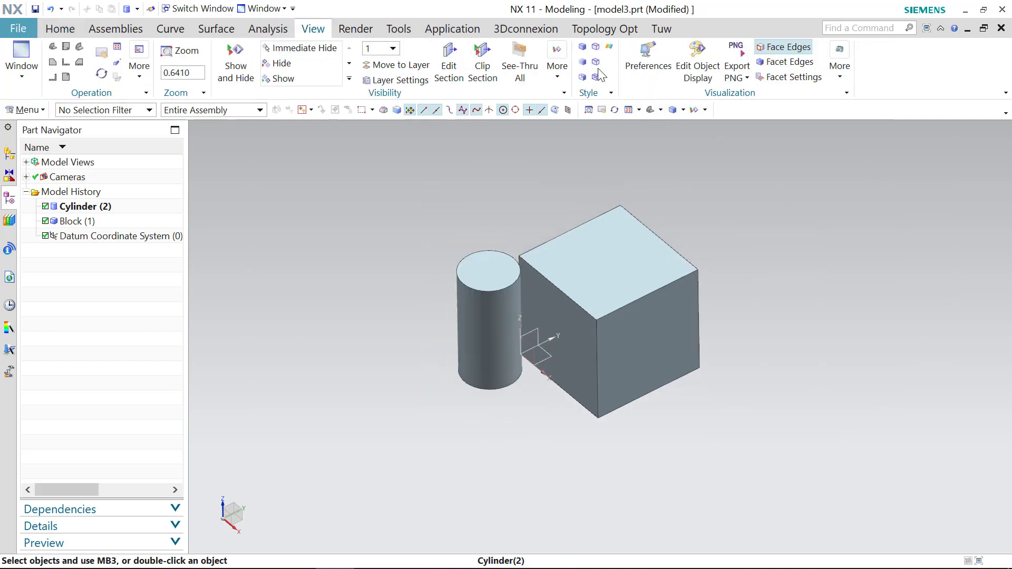
pyautogui.click(698, 65)
pyautogui.click(588, 302)
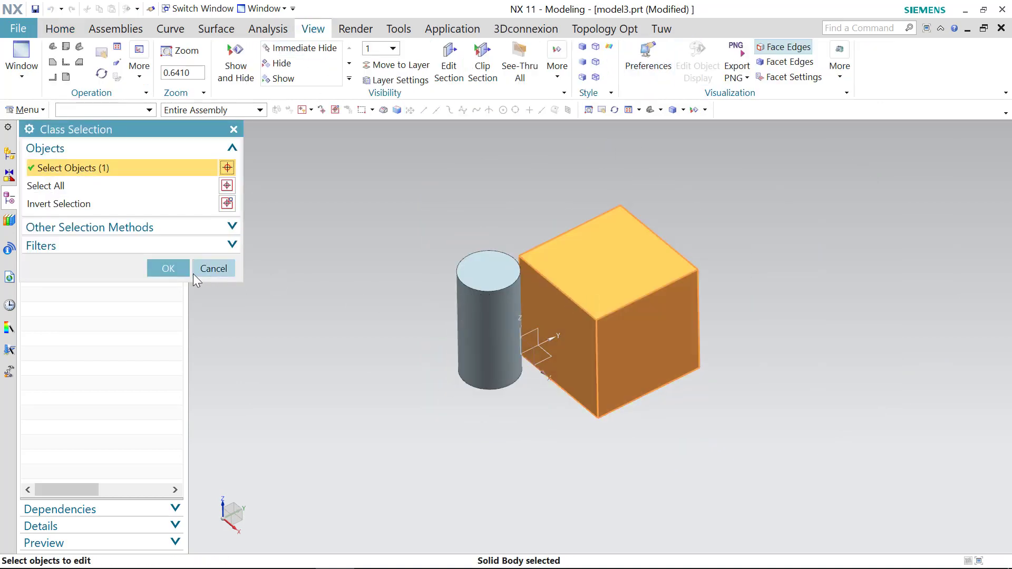
pyautogui.click(168, 268)
pyautogui.click(211, 210)
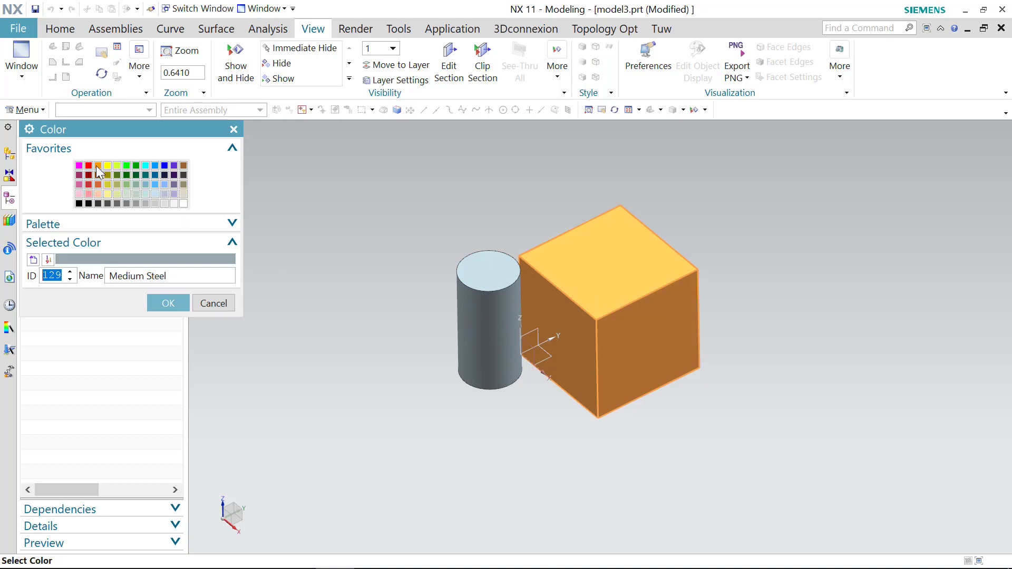
pyautogui.click(89, 166)
pyautogui.click(164, 303)
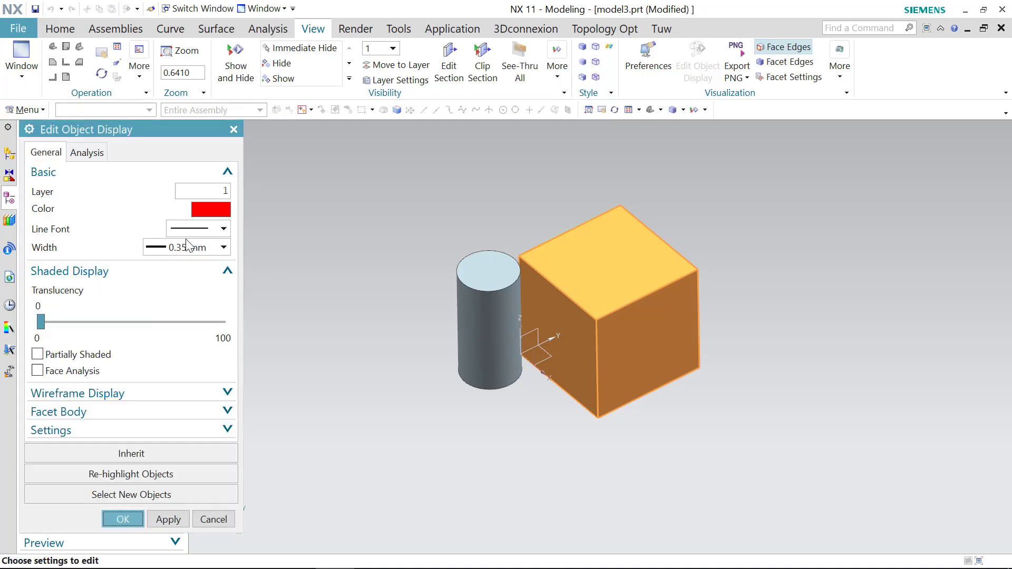
pyautogui.click(191, 232)
pyautogui.click(179, 238)
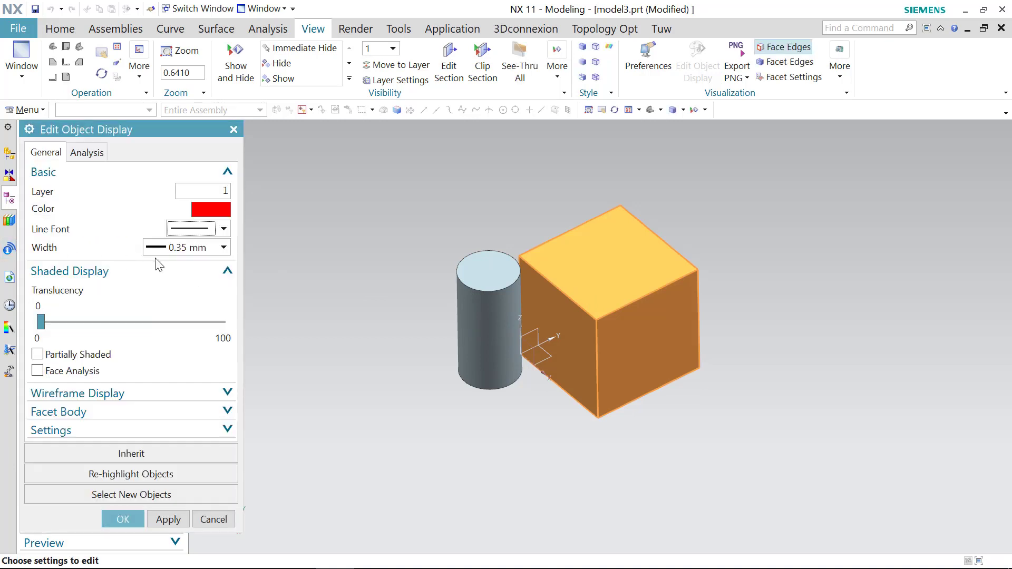
pyautogui.click(173, 248)
pyautogui.click(173, 248)
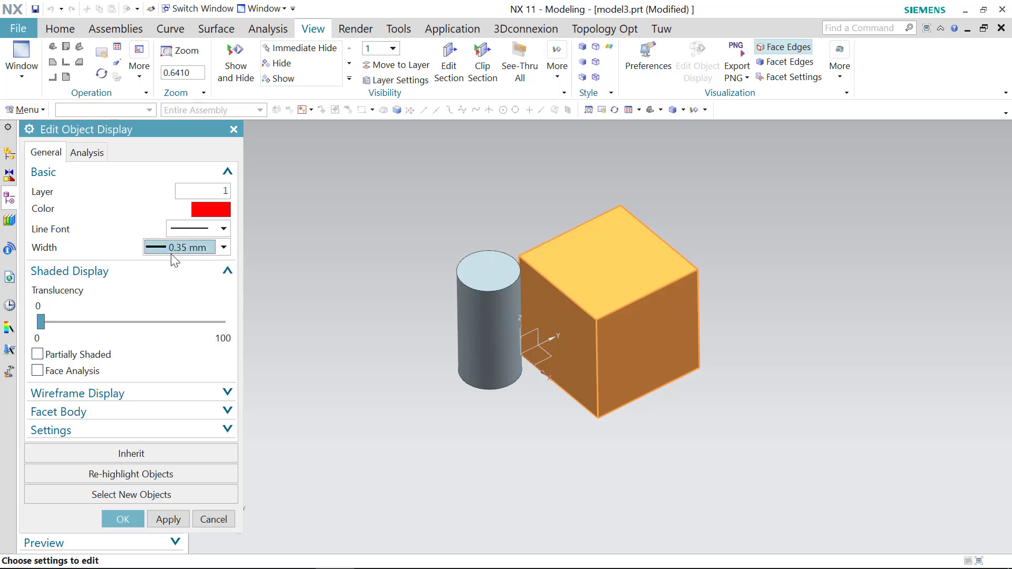
pyautogui.click(122, 519)
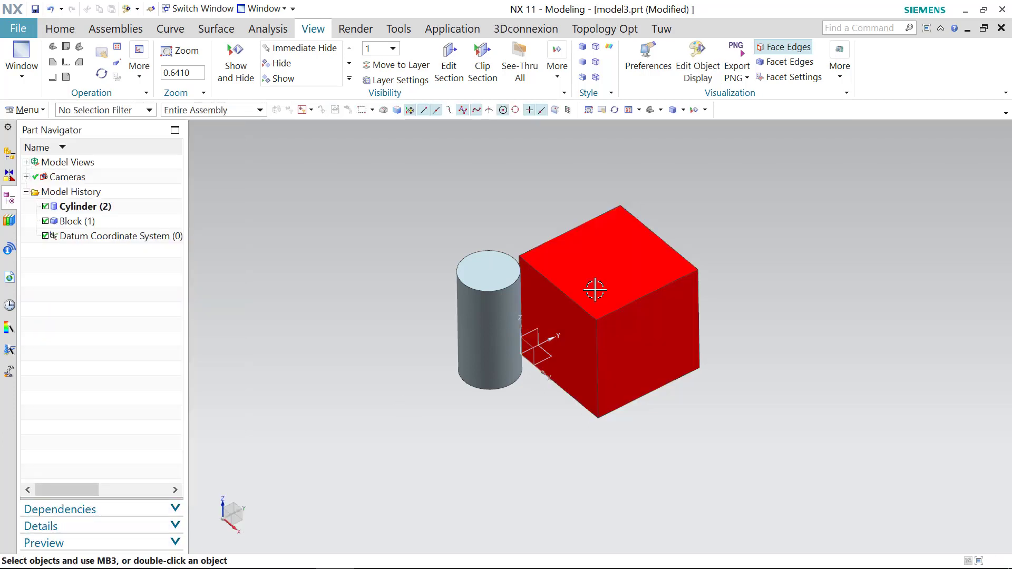
# - Give the cylinder a blue colour and a 2.00 mm line width via Edit Object Display
pyautogui.click(703, 65)
pyautogui.click(481, 282)
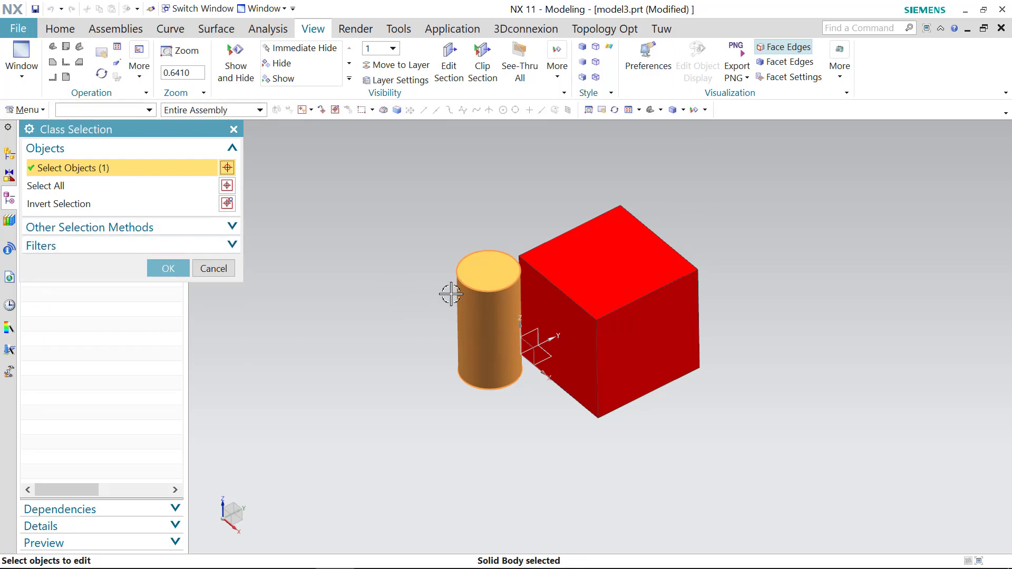
pyautogui.click(172, 265)
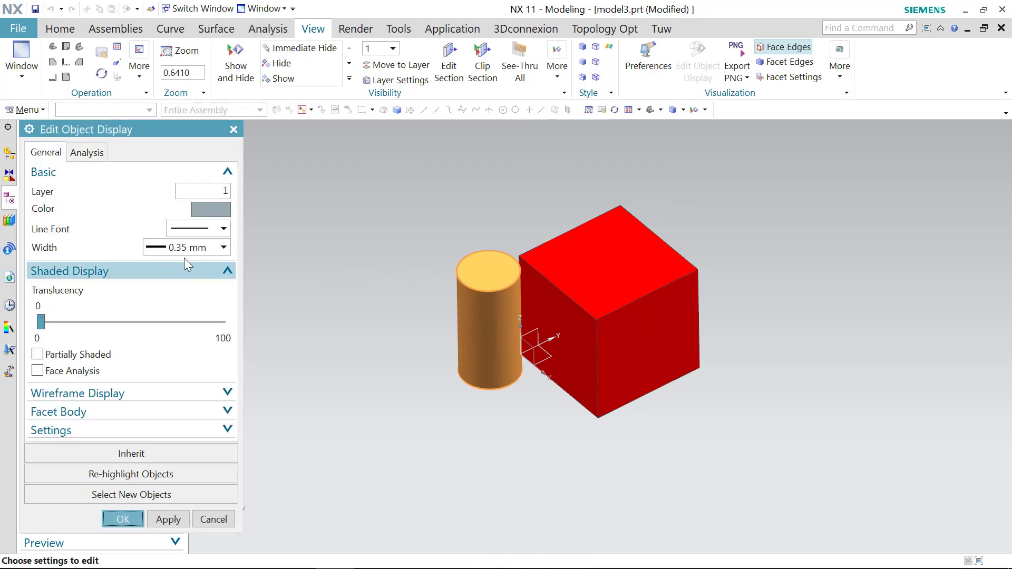
pyautogui.click(217, 212)
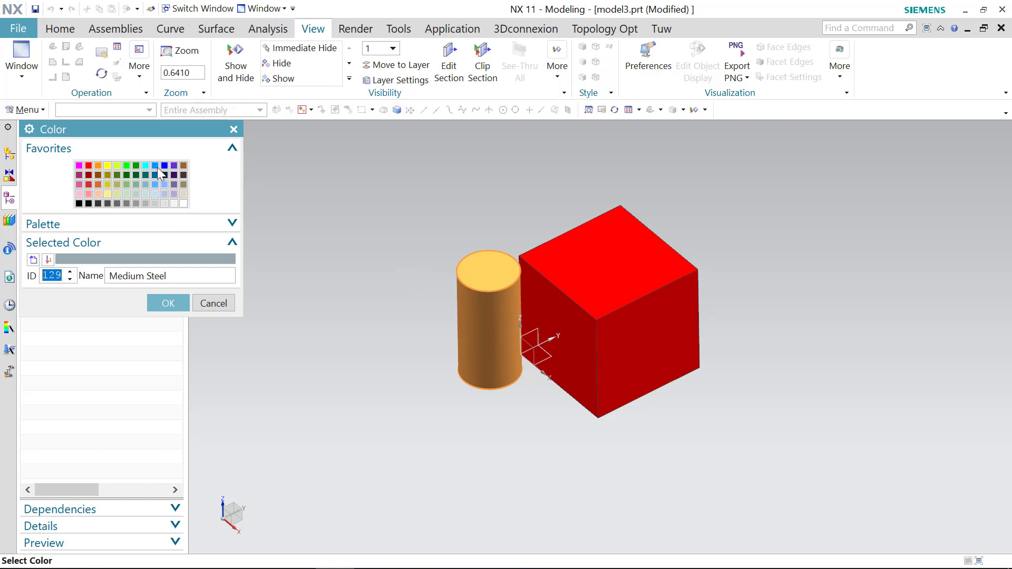
pyautogui.click(165, 166)
pyautogui.click(158, 303)
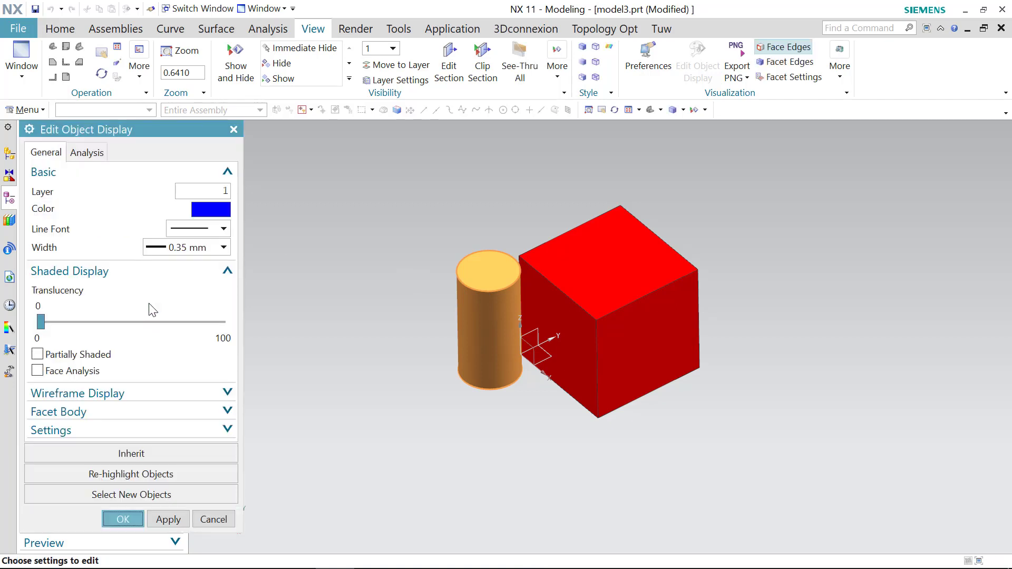
pyautogui.click(175, 256)
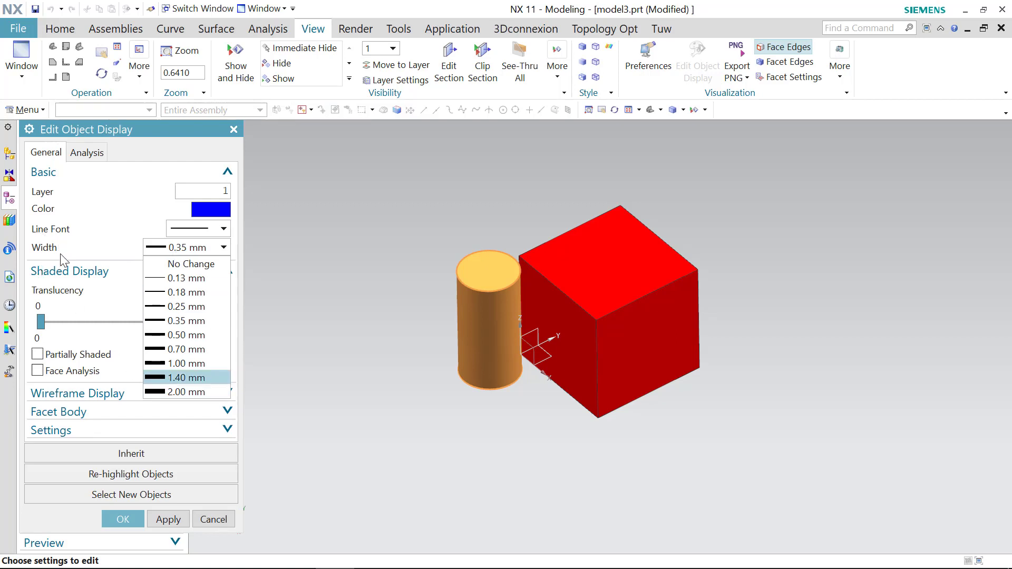
pyautogui.click(169, 393)
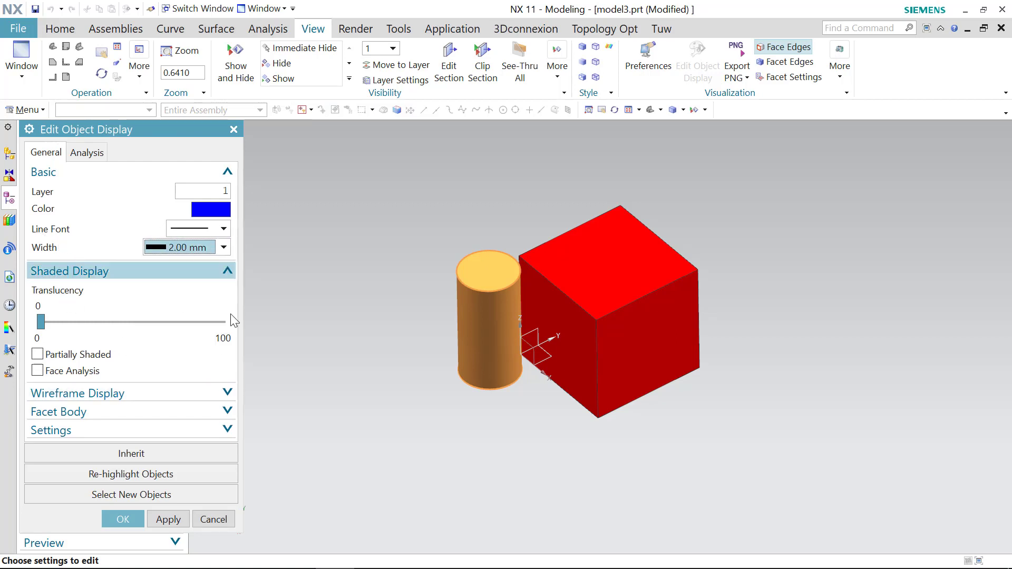
pyautogui.click(127, 523)
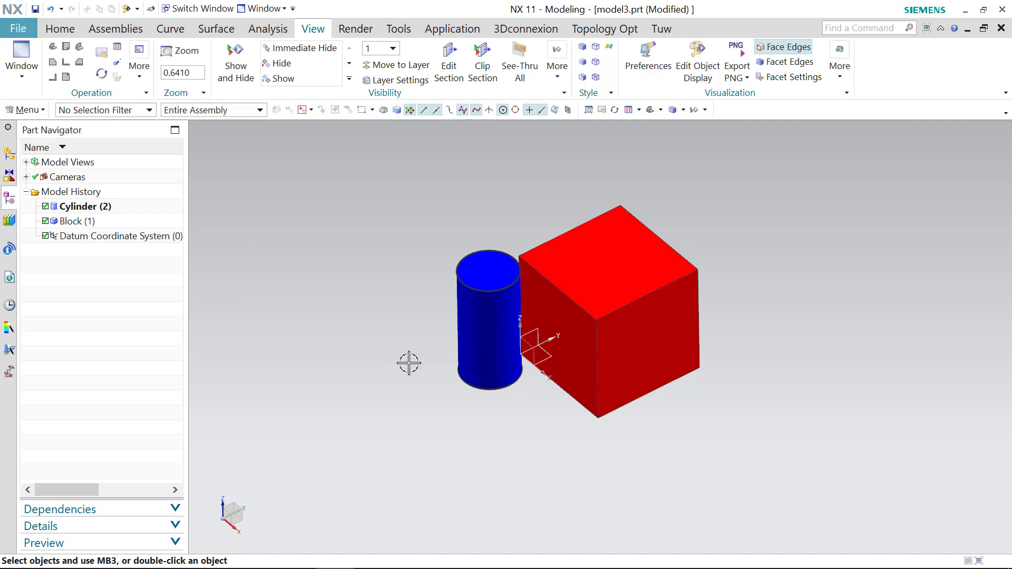
# - Zoom in on the cylinder's top edge and open the Visualization Preferences
pyautogui.moveTo(409, 363)
pyautogui.mouseDown(button='middle')
pyautogui.moveTo(409, 339)
pyautogui.moveTo(413, 352)
pyautogui.mouseUp(button='middle')
pyautogui.scroll(6, 514, 279)
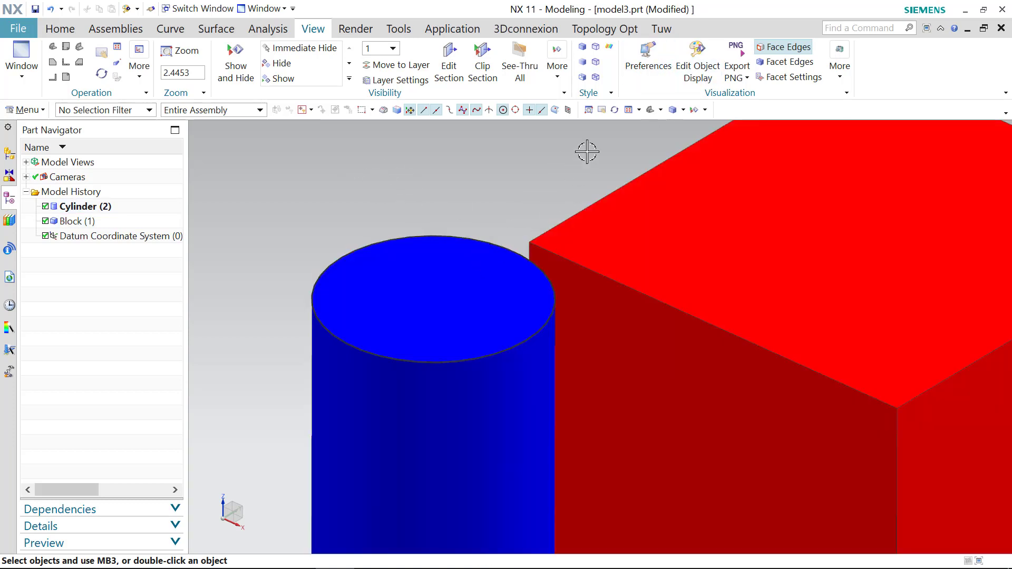
pyautogui.click(655, 54)
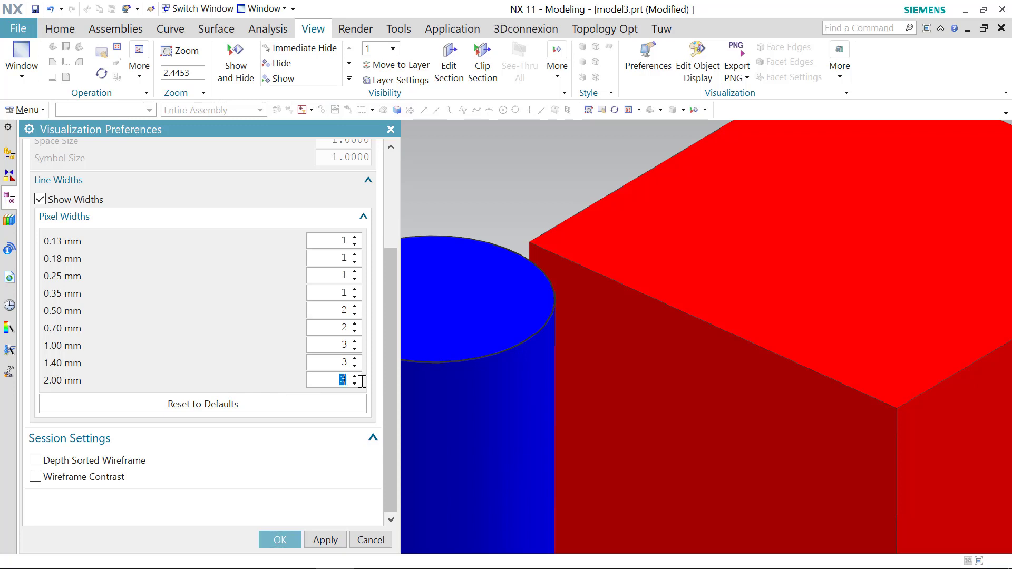
# - Set the 2.00 mm line width to display 7 pixels wide
pyautogui.write('7')
pyautogui.press('Return')
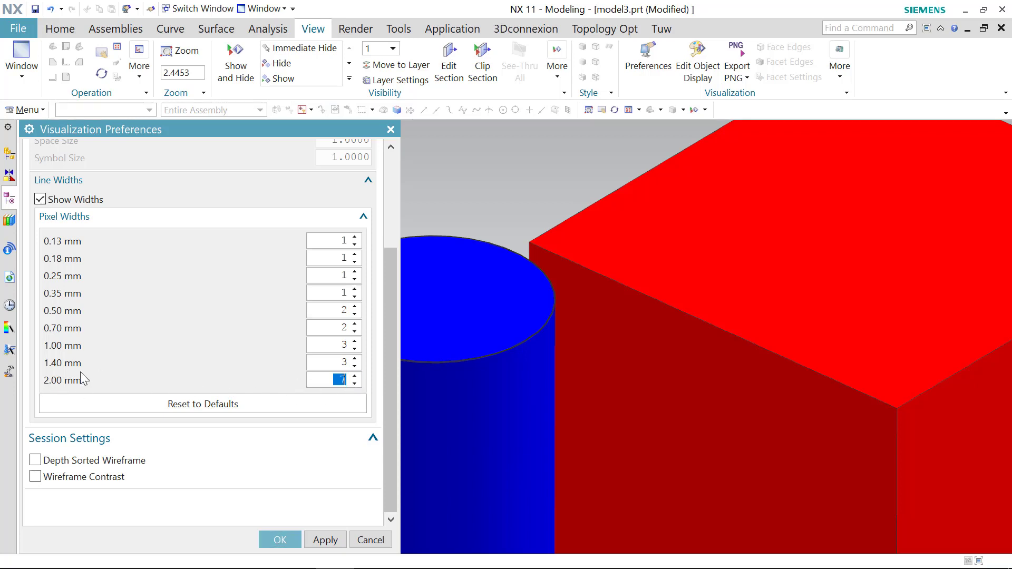
# - Apply the line-width preferences, zoom out, and check the cylinder's thick outline by selecting it
pyautogui.click(274, 540)
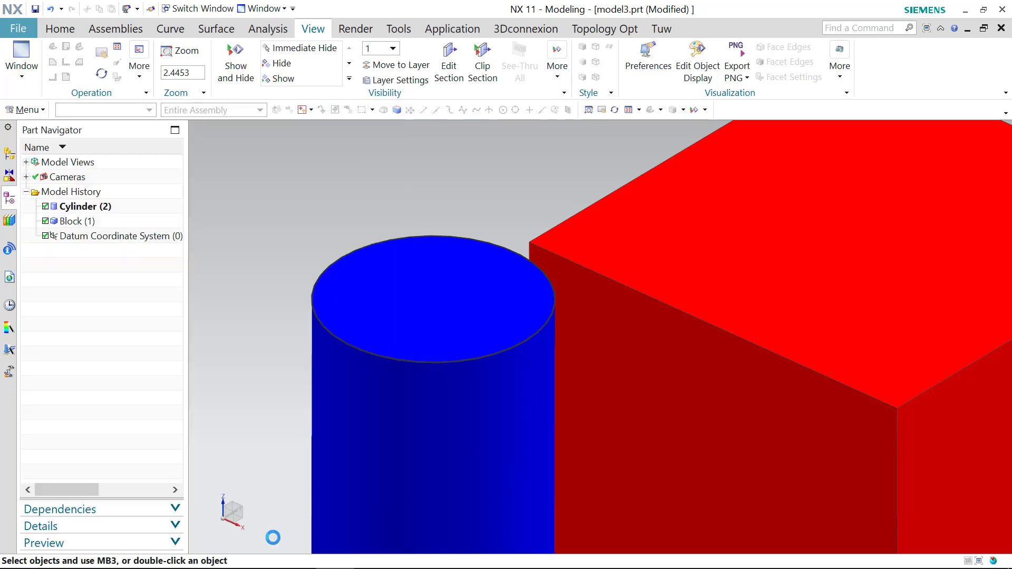
pyautogui.scroll(-3, 330, 260)
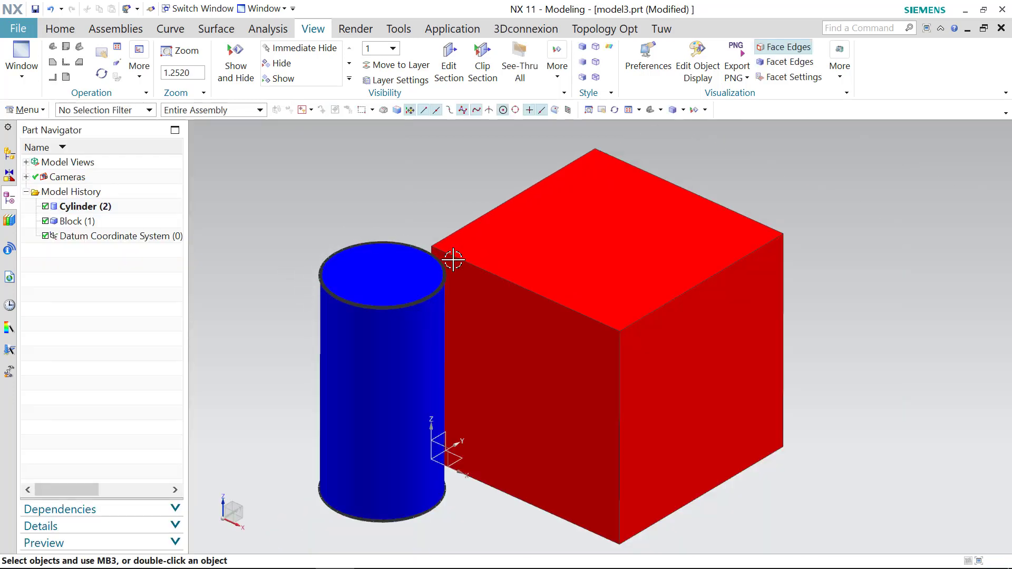
pyautogui.scroll(-2, 657, 211)
pyautogui.moveTo(657, 211); pyautogui.dragTo(573, 298, button='middle')
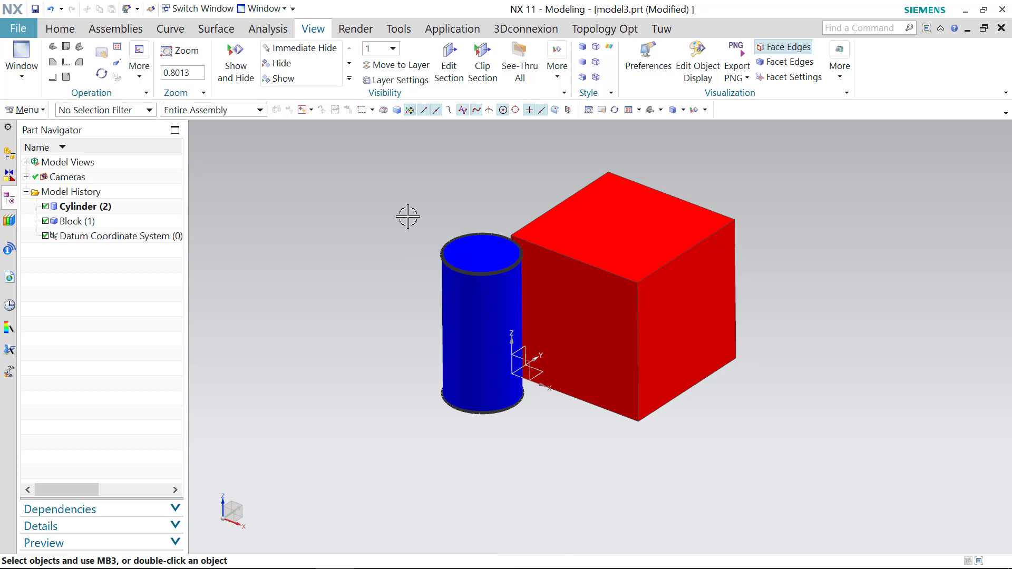
pyautogui.click(445, 285)
pyautogui.press('Escape')
pyautogui.click(483, 264)
pyautogui.press('Escape')
# - Switch to Drafting, accept the A4 210 x 297 sheet as Sheet 1, and skip the view wizard
pyautogui.click(20, 32)
pyautogui.click(171, 261)
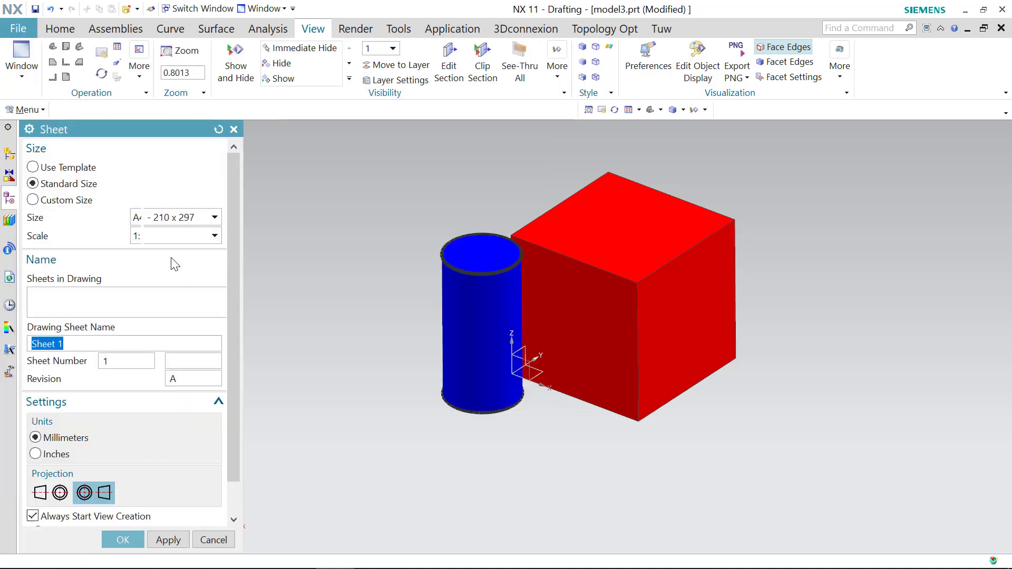
pyautogui.click(129, 540)
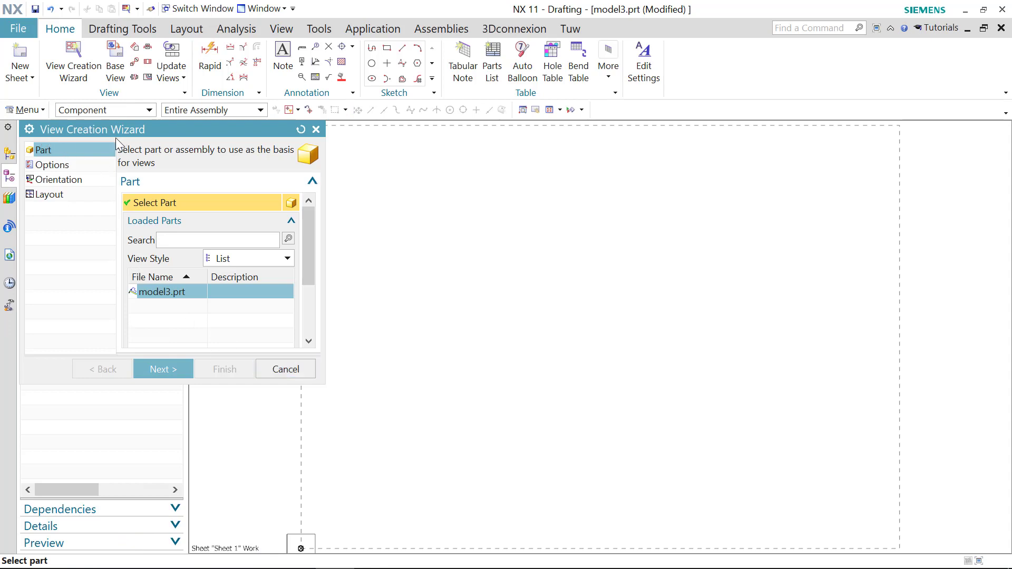
pyautogui.click(286, 369)
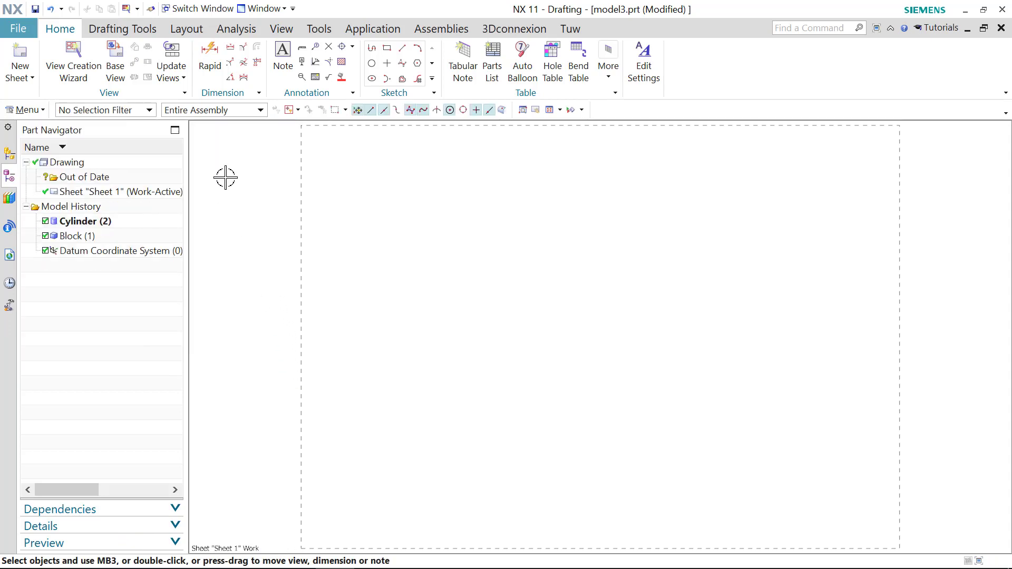
# - Place a Top base view of the block and cylinder on Sheet 1 without projected views
pyautogui.click(115, 61)
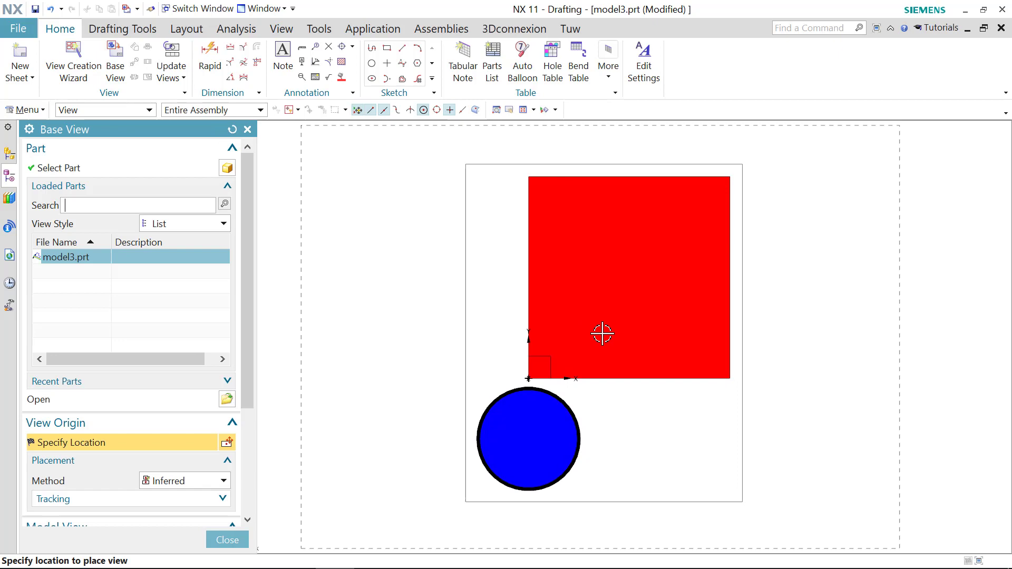
pyautogui.click(598, 332)
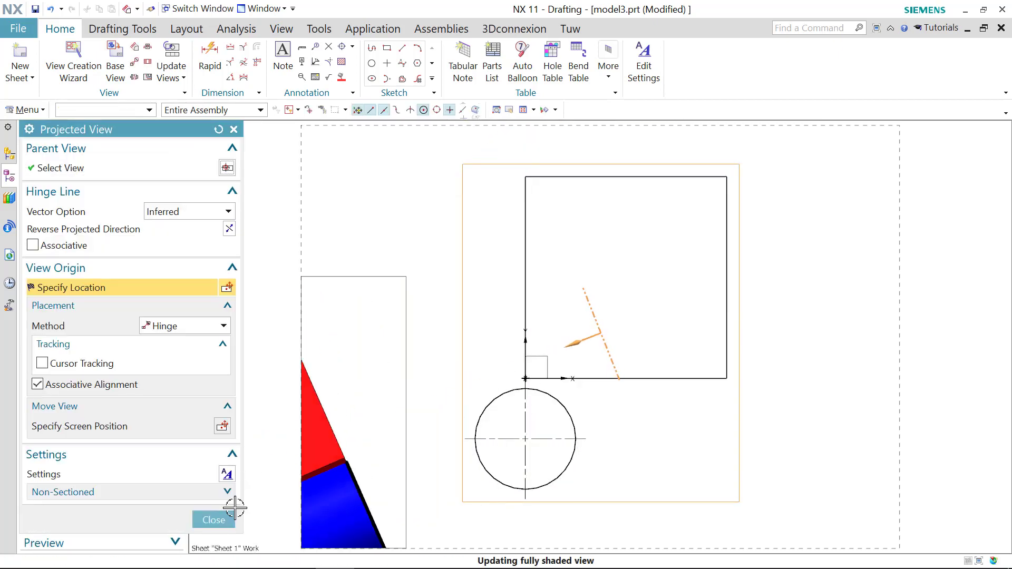
pyautogui.click(213, 520)
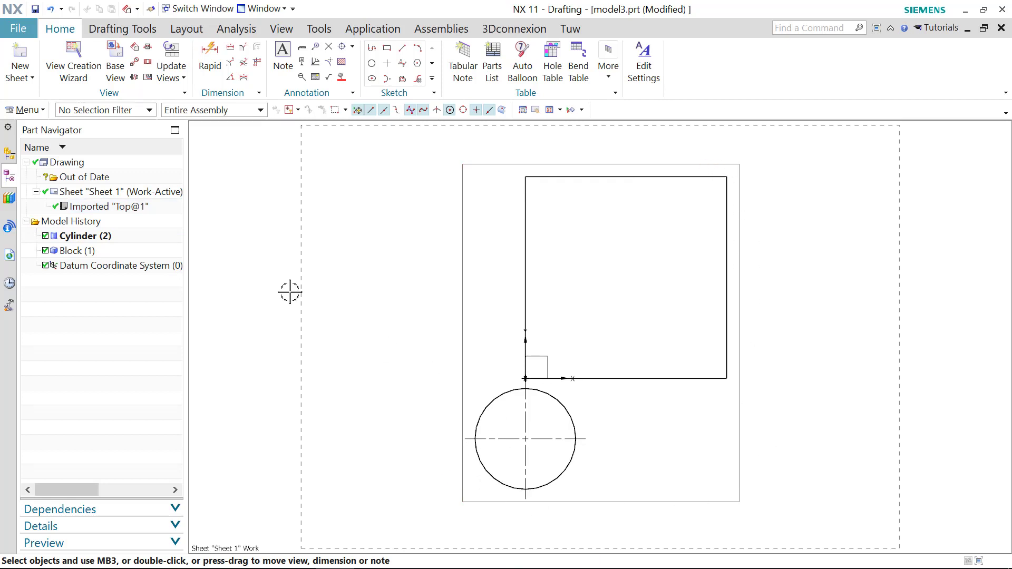
# - Turn off Monochrome for the drawing and nudge the top view slightly down and right
pyautogui.rightClick(95, 170)
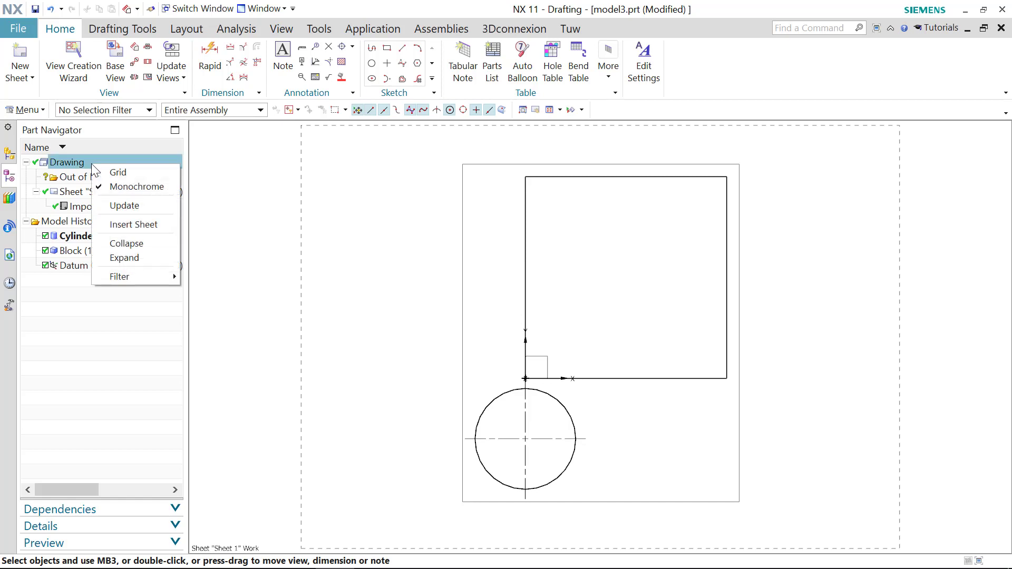
pyautogui.click(127, 187)
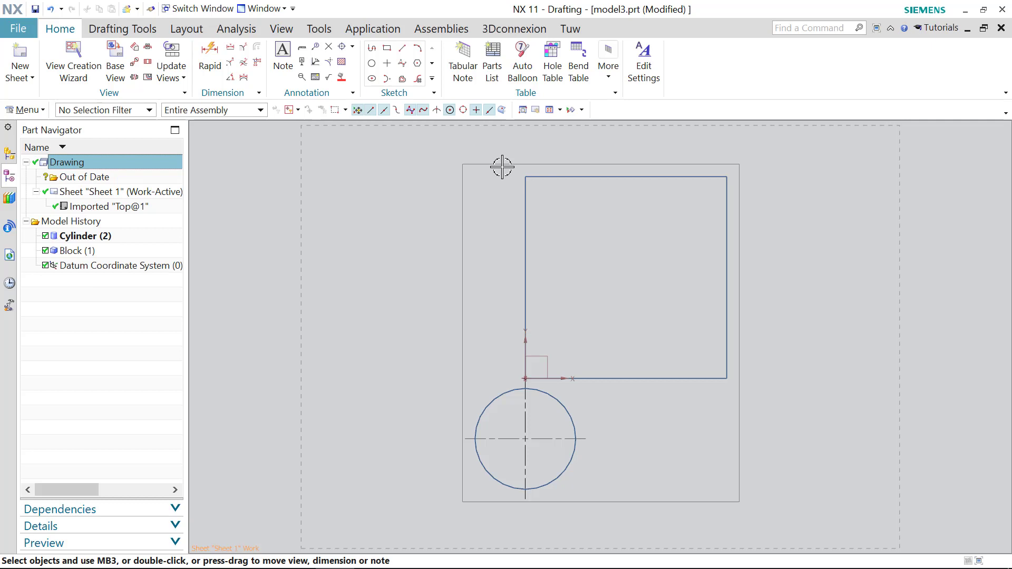
pyautogui.moveTo(495, 160)
pyautogui.mouseDown()
pyautogui.moveTo(508, 162)
pyautogui.moveTo(498, 163)
pyautogui.mouseUp()
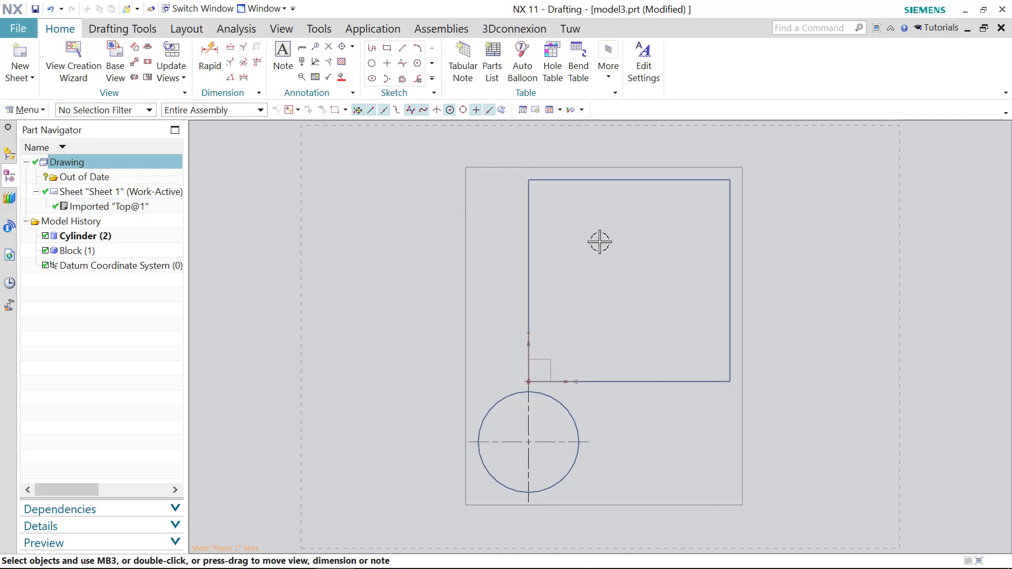
# - In the top view's Settings, set visible line colour and width to Original
pyautogui.rightClick(495, 168)
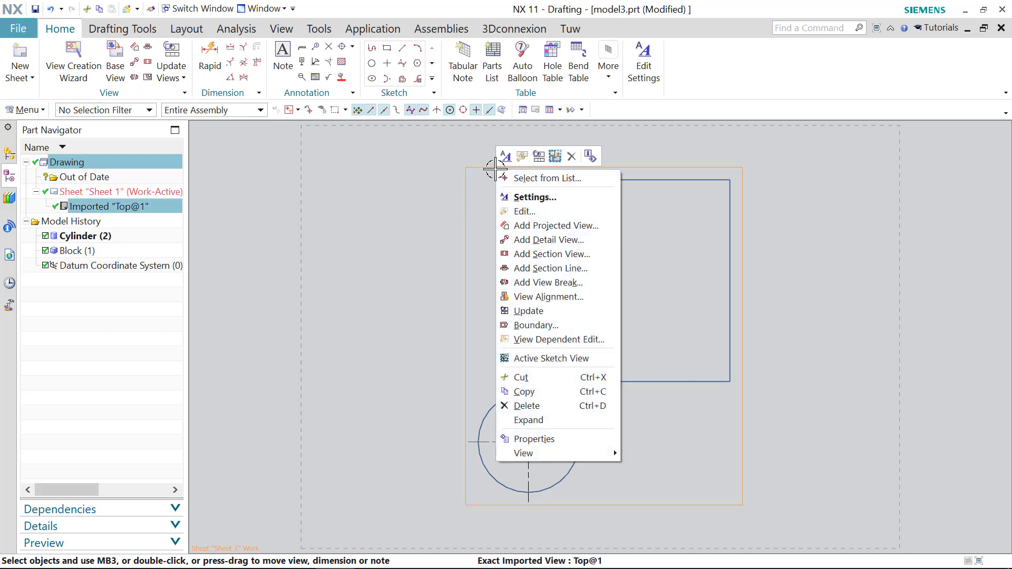
pyautogui.click(535, 197)
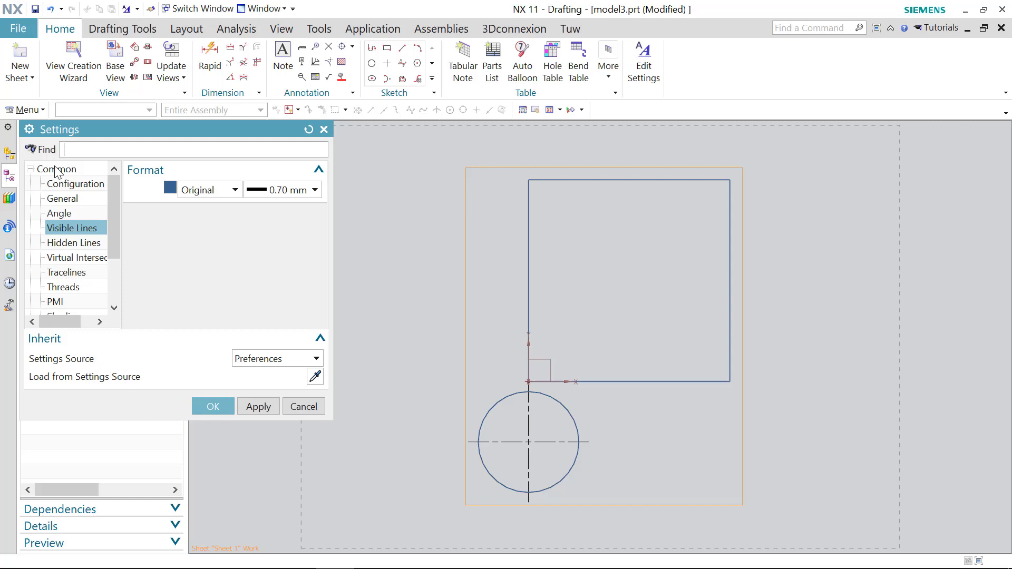
pyautogui.click(63, 183)
pyautogui.click(66, 228)
pyautogui.click(169, 187)
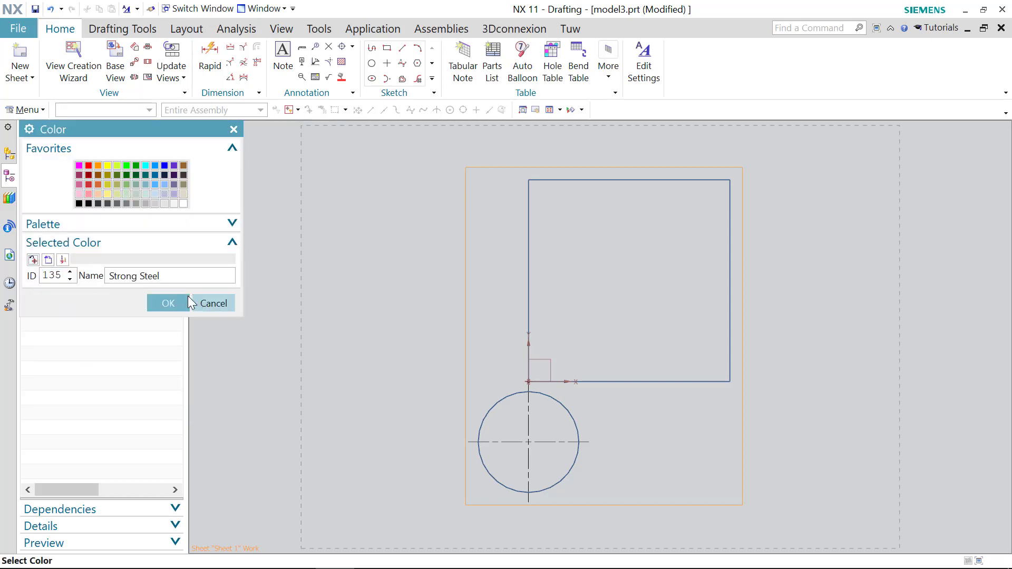
pyautogui.click(169, 301)
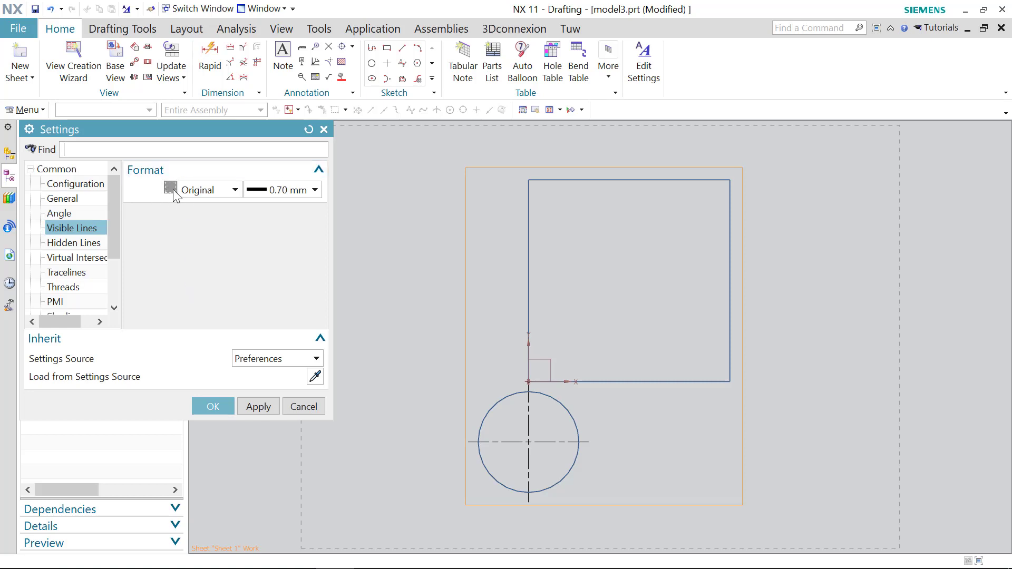
pyautogui.click(270, 193)
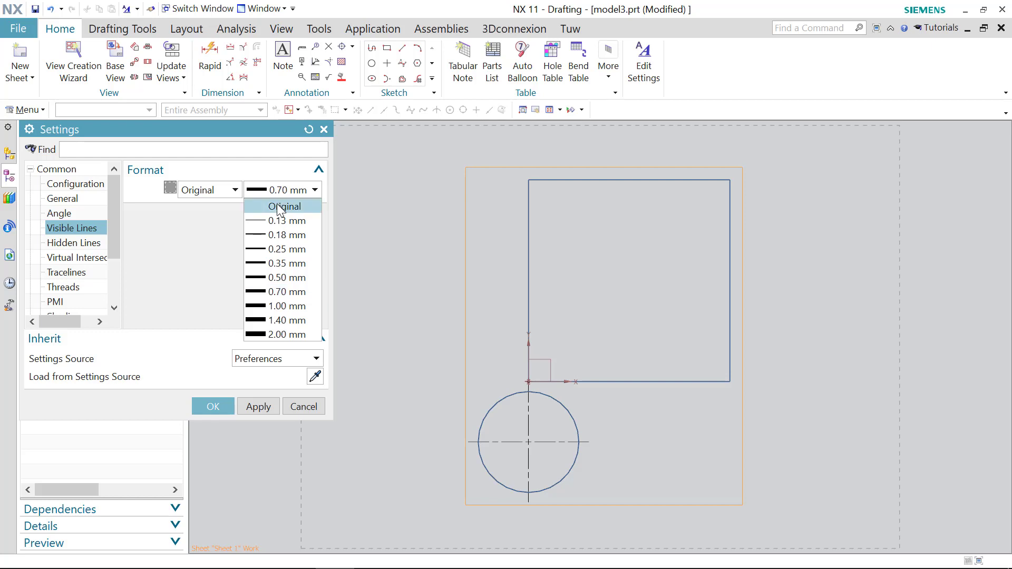
pyautogui.click(280, 207)
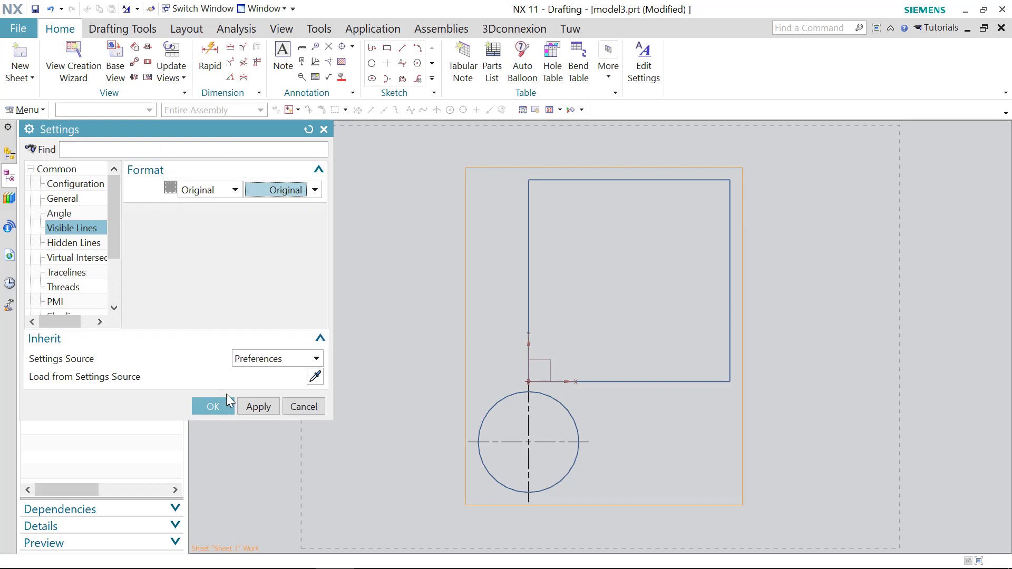
pyautogui.click(212, 406)
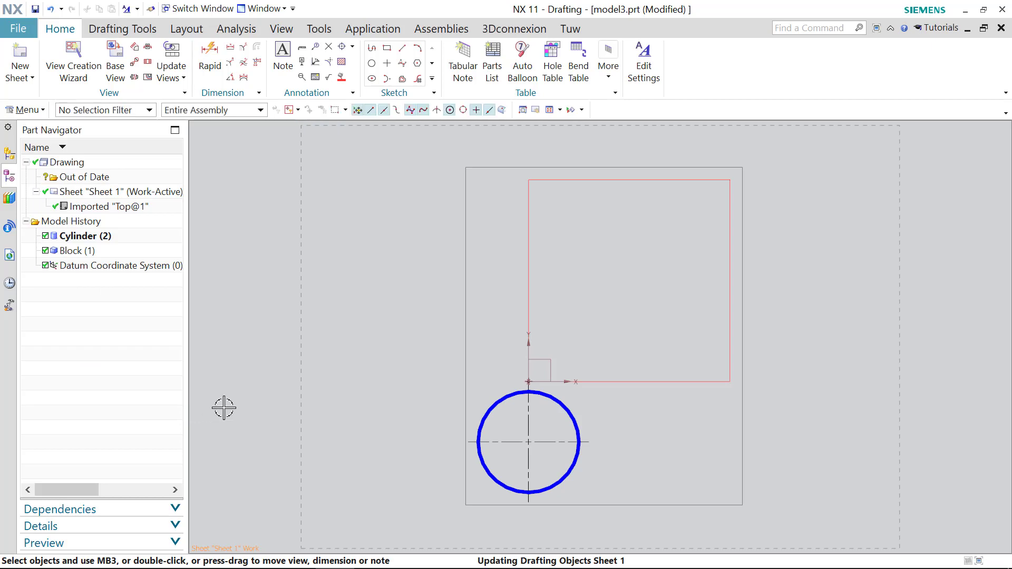